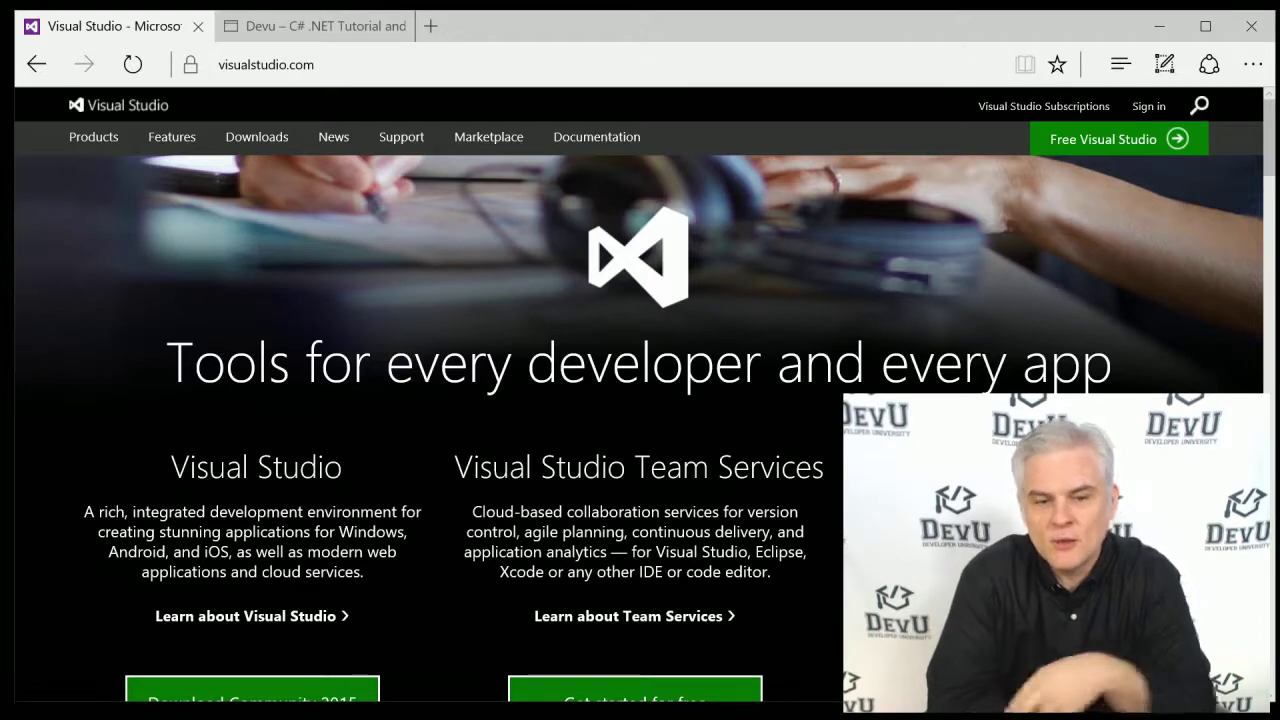
pyautogui.click(298, 26)
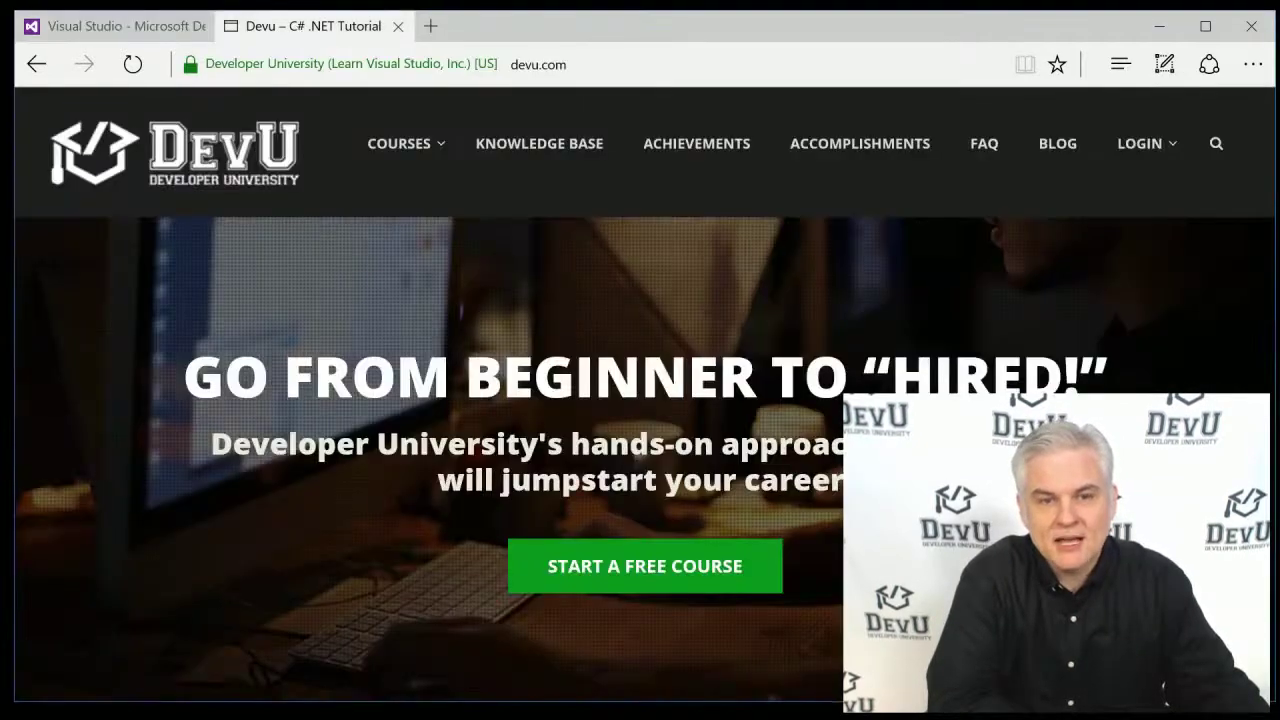